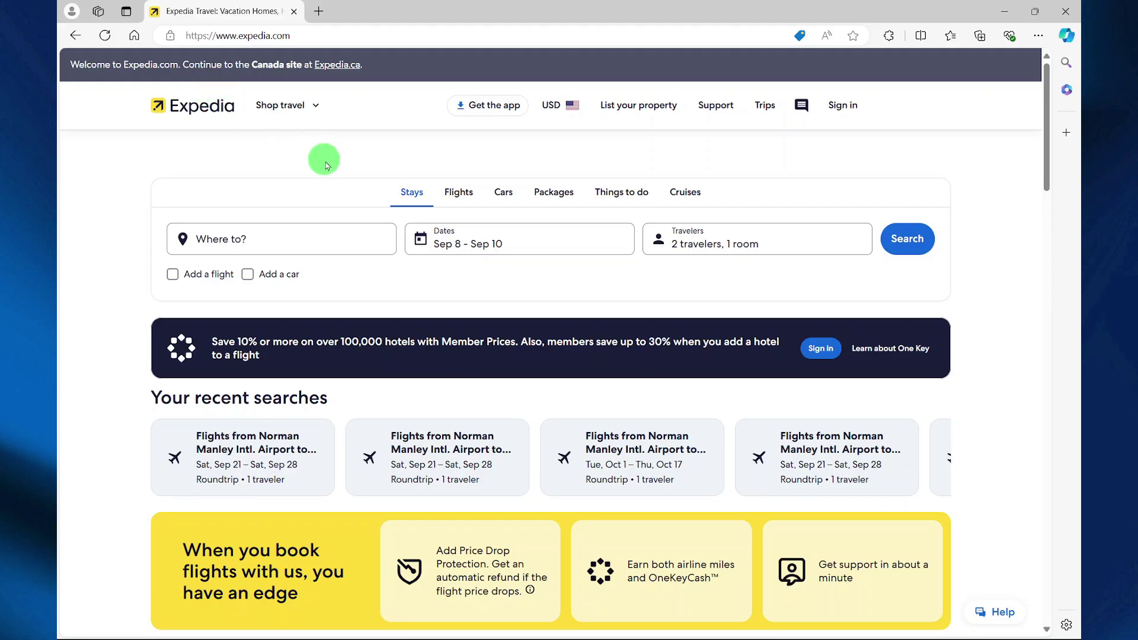
Start a flight search with Lagos, Nigeria as the destination.
click(460, 197)
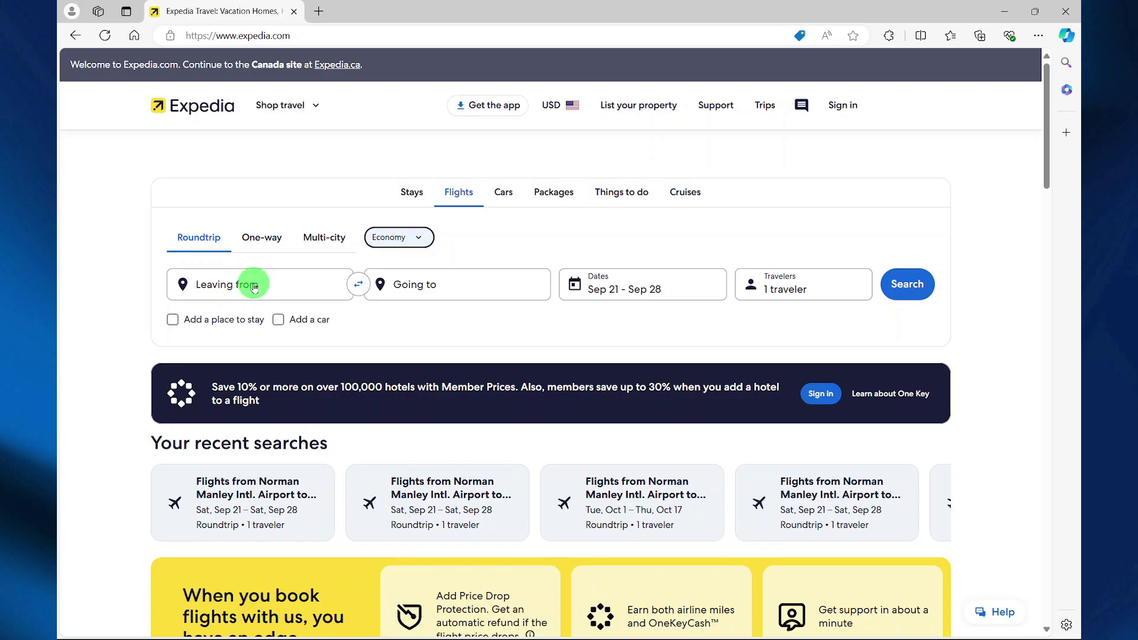
click(429, 287)
text(lag)
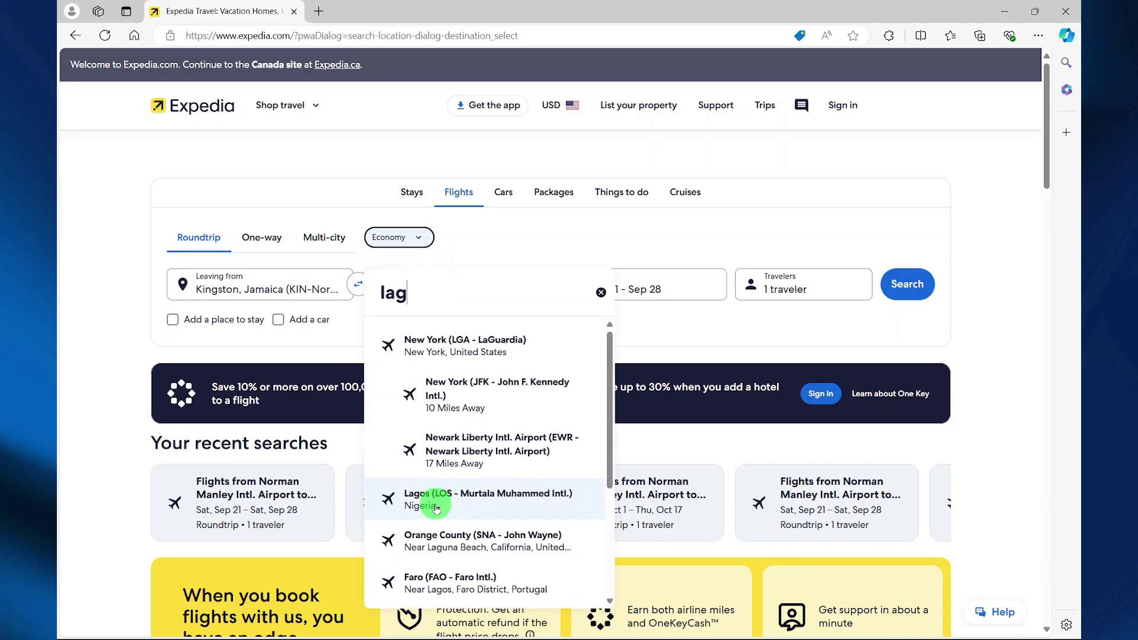
click(434, 498)
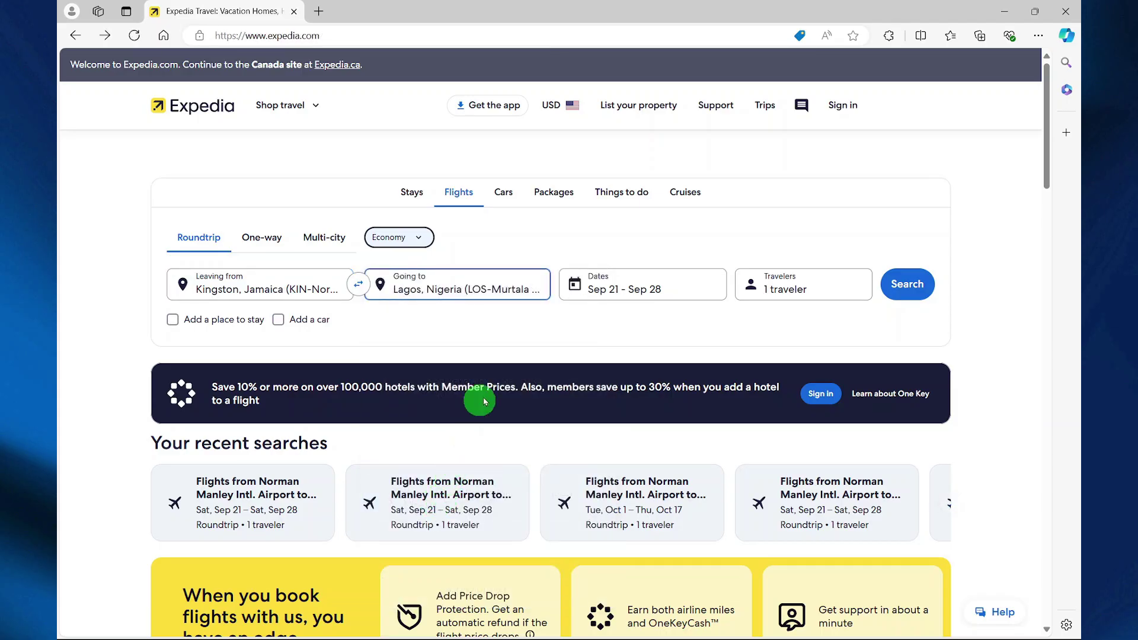
Set the travel dates to Oct 1 – Oct 18.
click(629, 286)
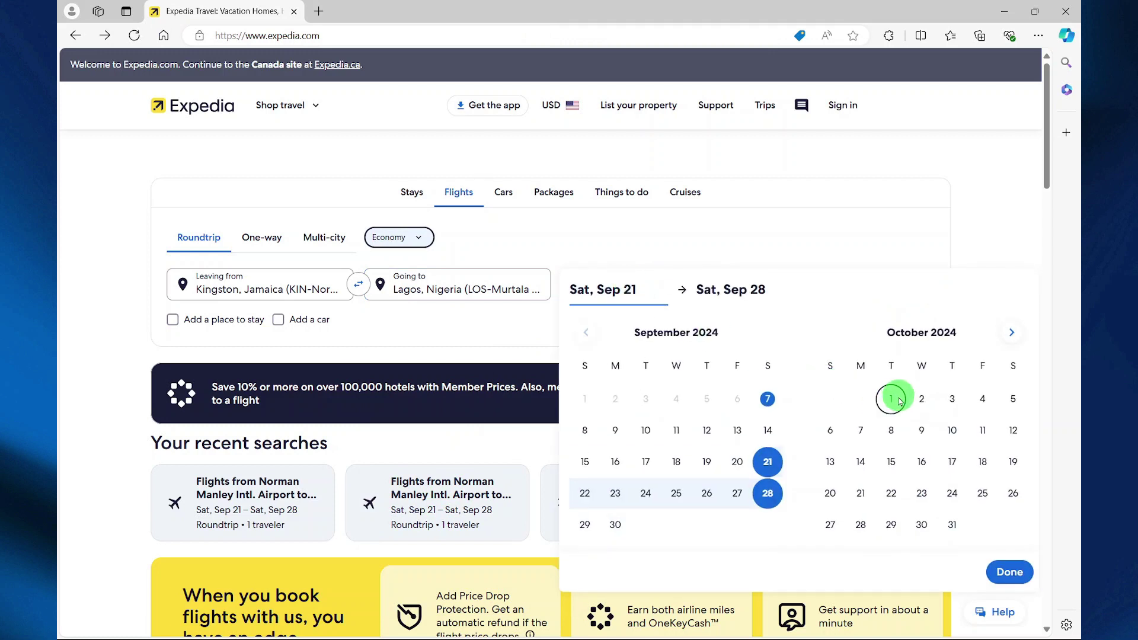
click(892, 399)
click(920, 398)
click(982, 461)
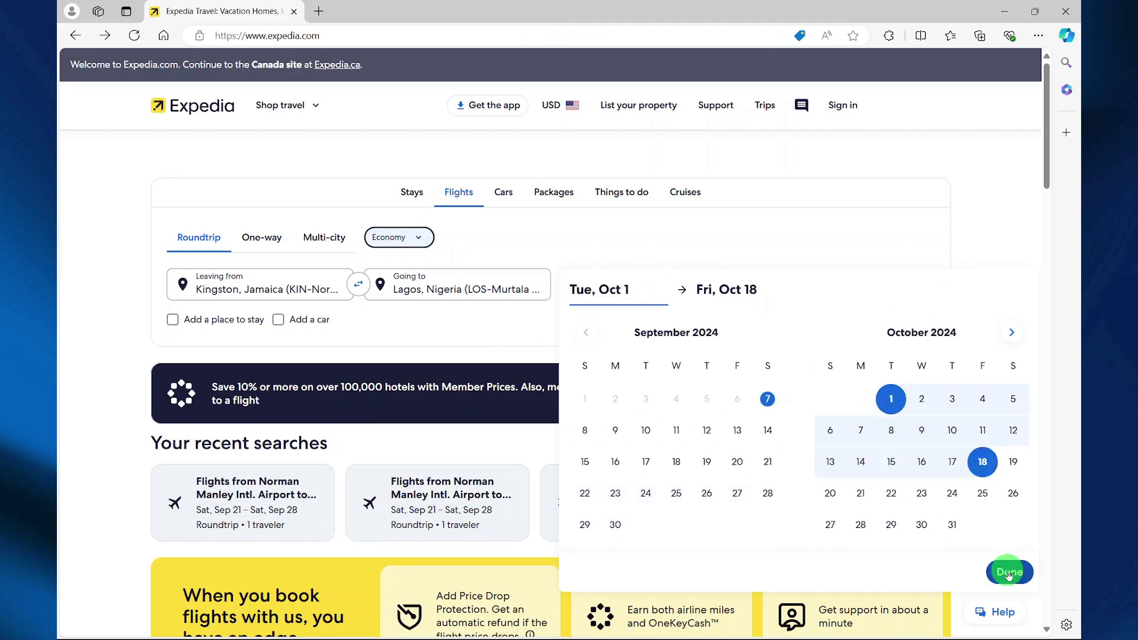
click(1009, 572)
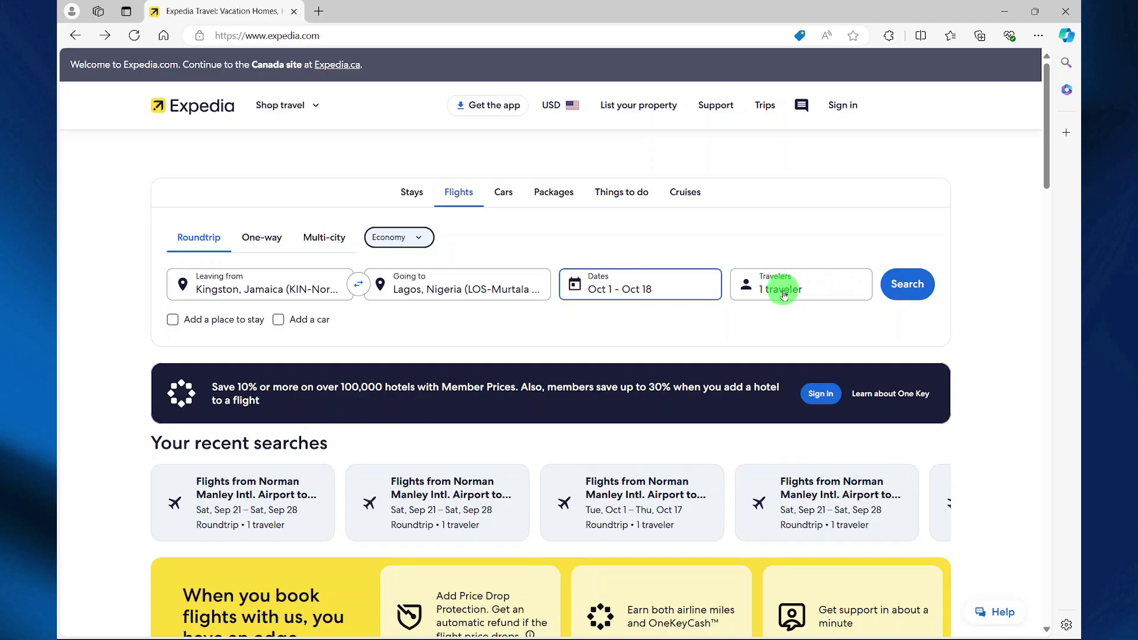
Search, take the 11:35am departure's $1,388 Restricted fare, and view 8:55pm return fares.
click(907, 284)
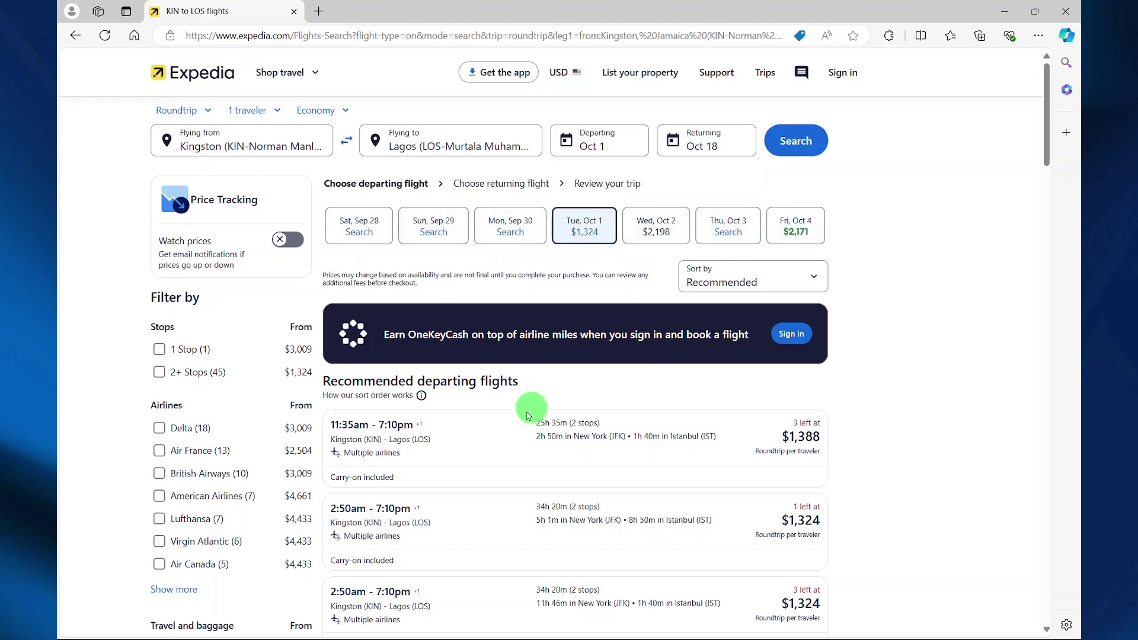
click(485, 438)
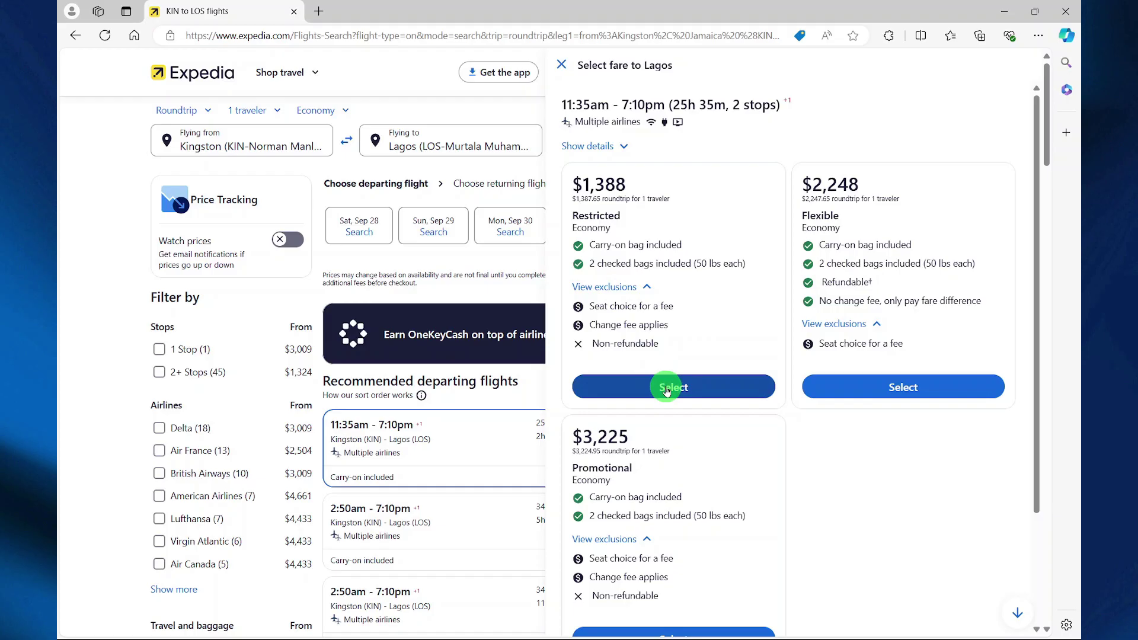
click(673, 388)
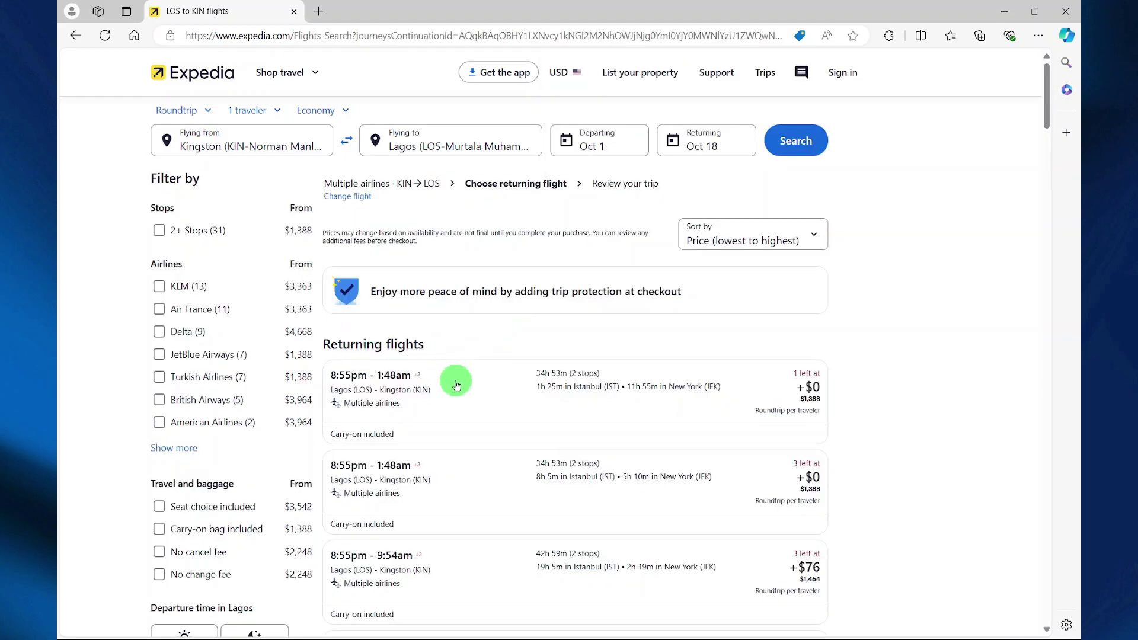
click(457, 384)
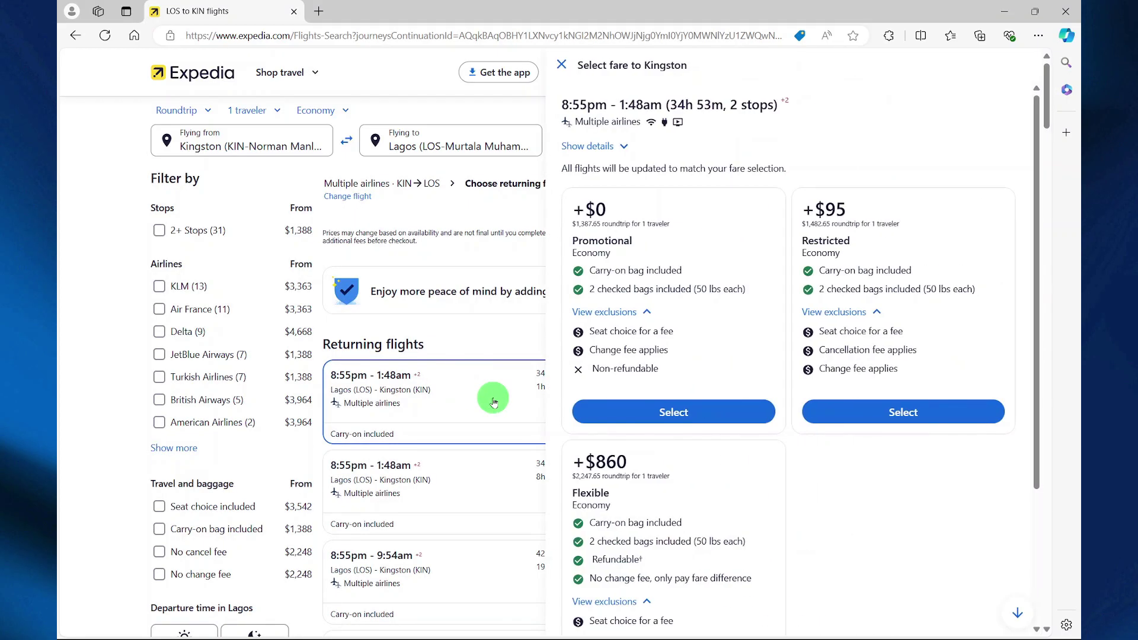
Select the +$0 Promotional return fare and check out, skipping seat selection.
click(670, 411)
scroll(409, 271, down, 2)
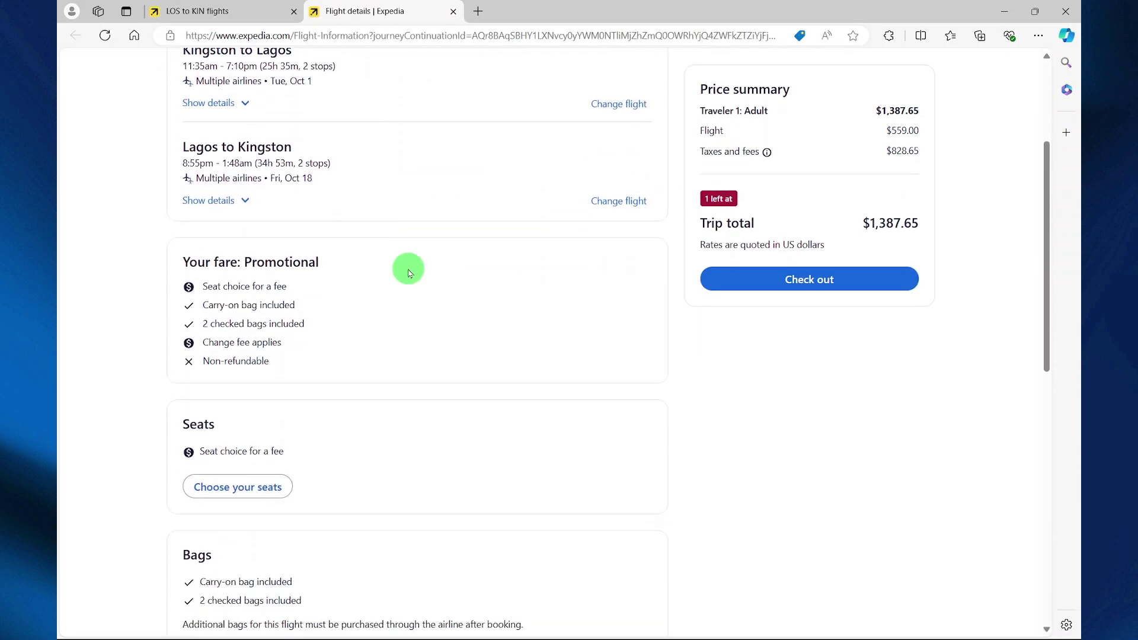
scroll(409, 271, down, 2)
scroll(409, 271, down, 2)
scroll(413, 294, up, 3)
scroll(417, 302, up, 2)
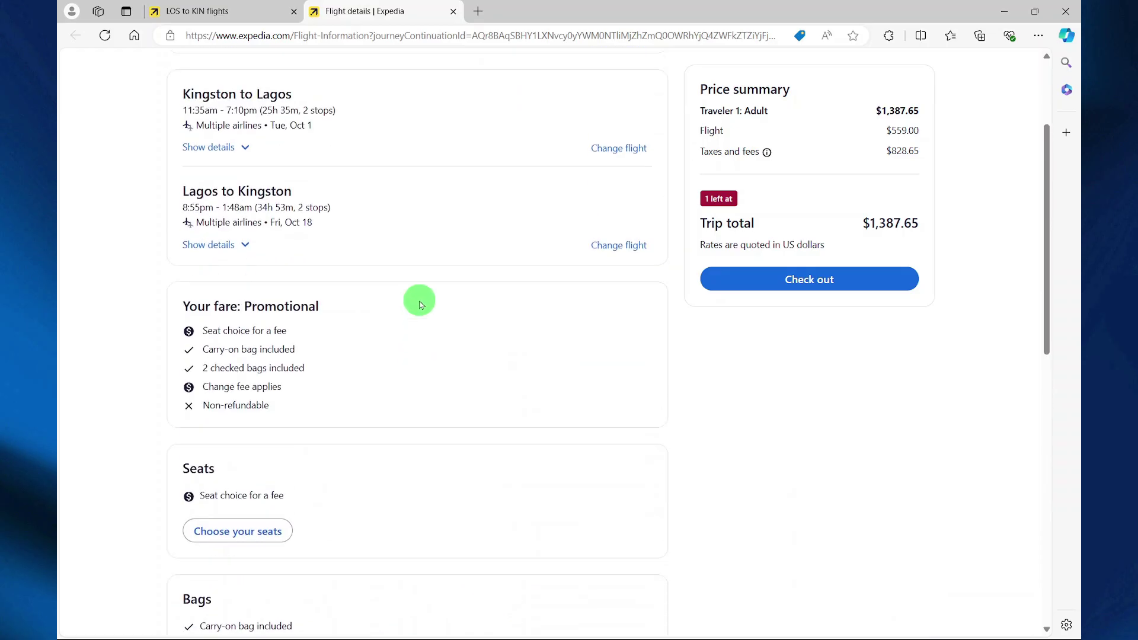
scroll(420, 304, up, 3)
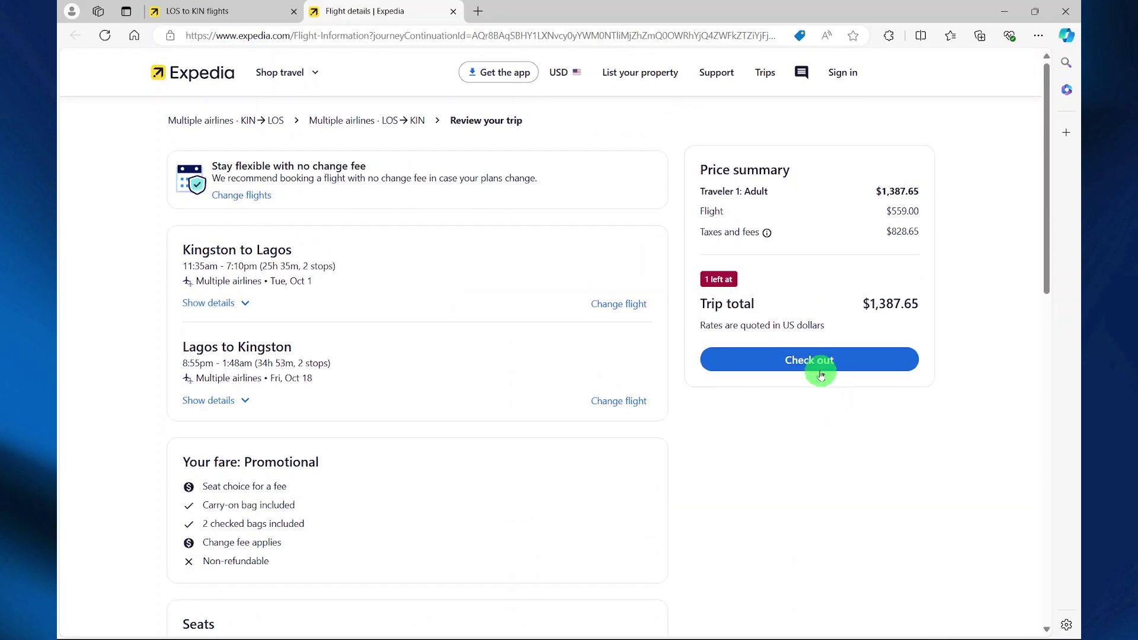
click(821, 365)
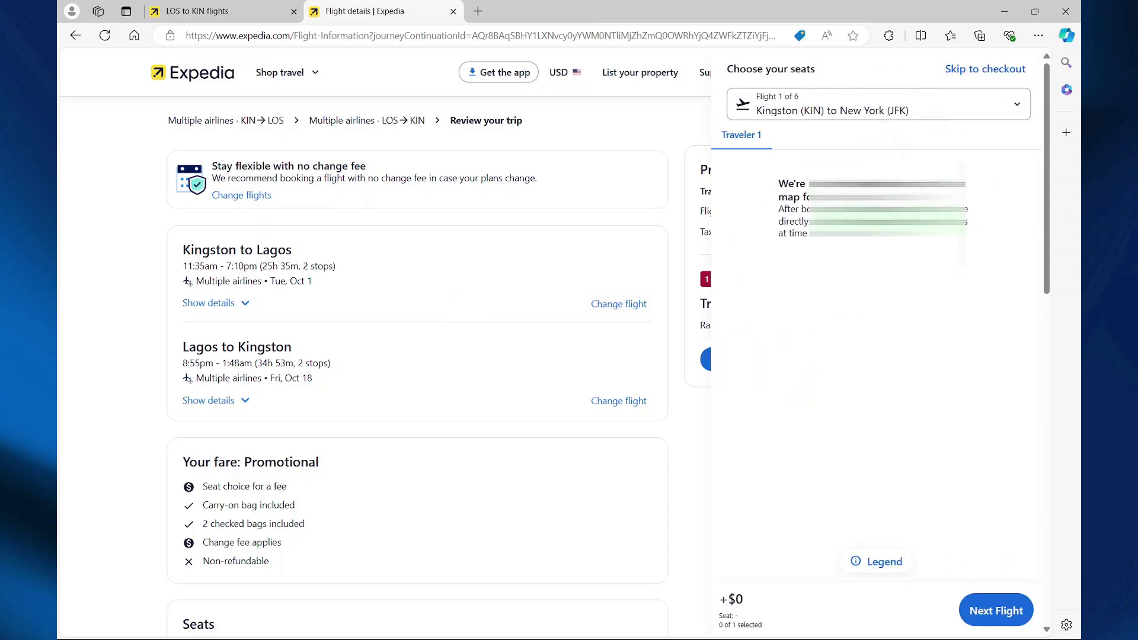
click(975, 72)
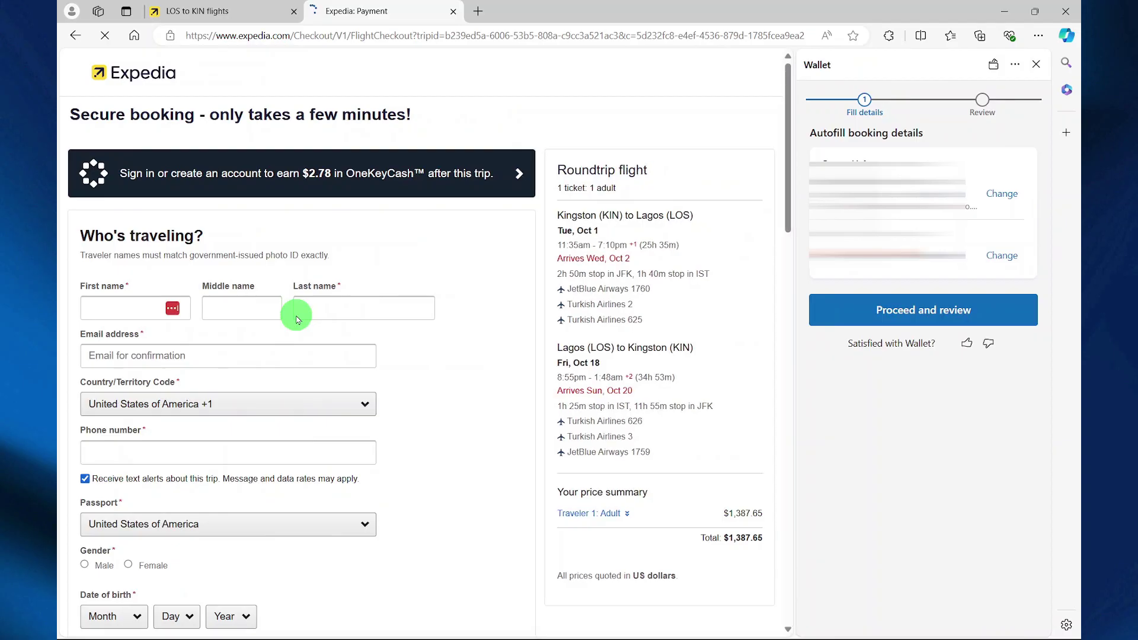
scroll(296, 314, down, 1)
scroll(295, 315, down, 2)
scroll(296, 314, down, 2)
scroll(294, 314, down, 2)
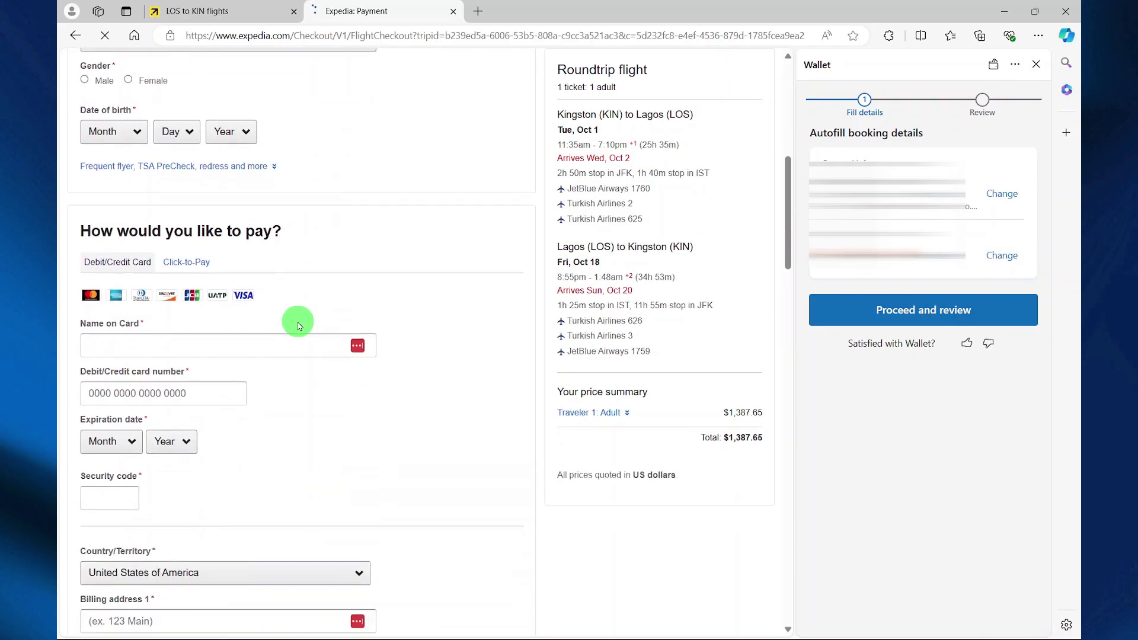